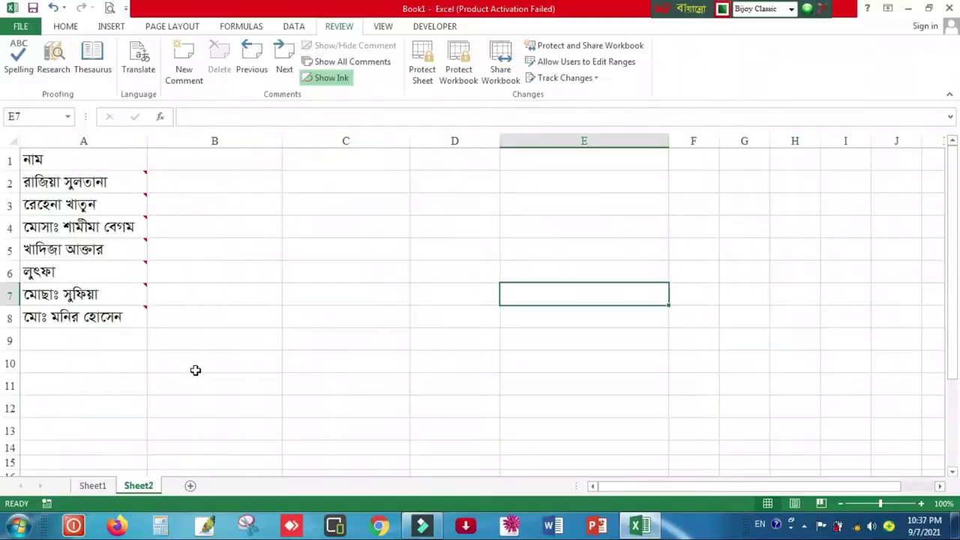
Widen Sheet1's column A for full names and column C for mothers' names, then reselect A2.
{"action": "left_click", "coordinate": [125, 405]}
{"action": "mouse_move", "coordinate": [45, 182]}
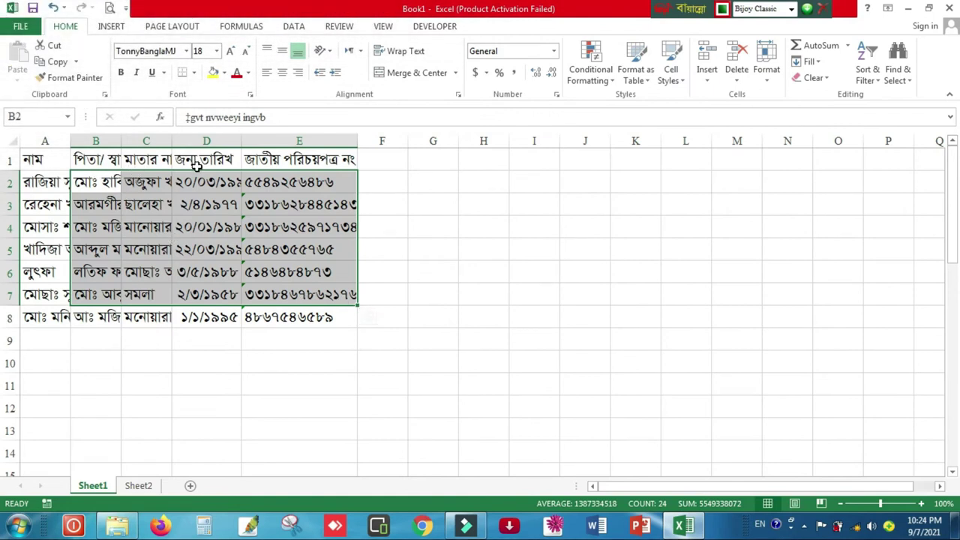
{"action": "left_click", "coordinate": [330, 161]}
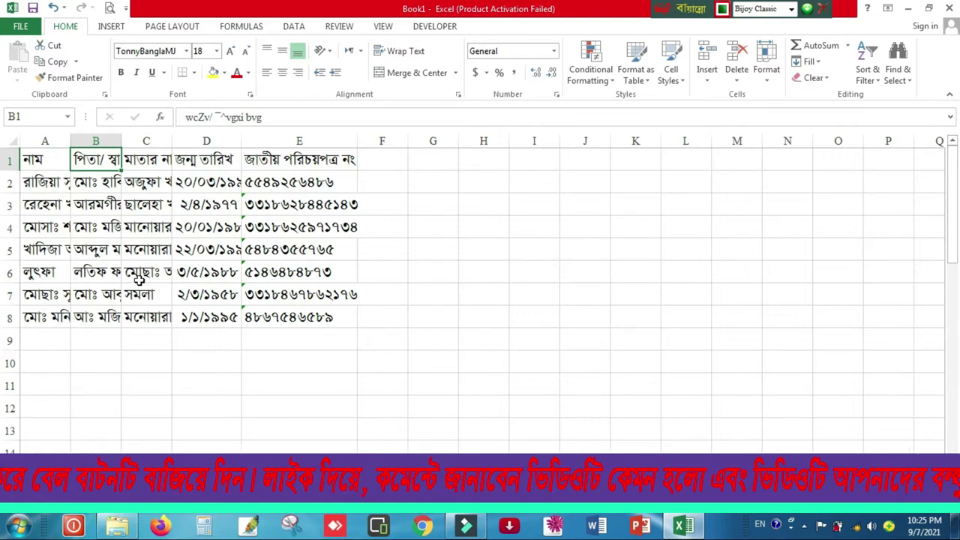
{"action": "left_click_drag", "start_coordinate": [74, 138], "coordinate": [282, 141]}
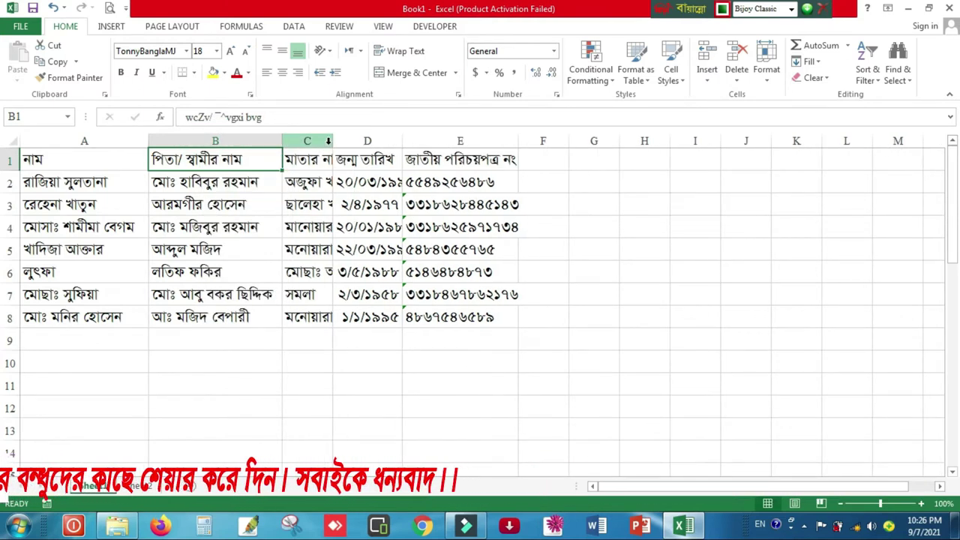
{"action": "left_click", "coordinate": [324, 140]}
{"action": "left_click_drag", "start_coordinate": [330, 142], "coordinate": [395, 142]}
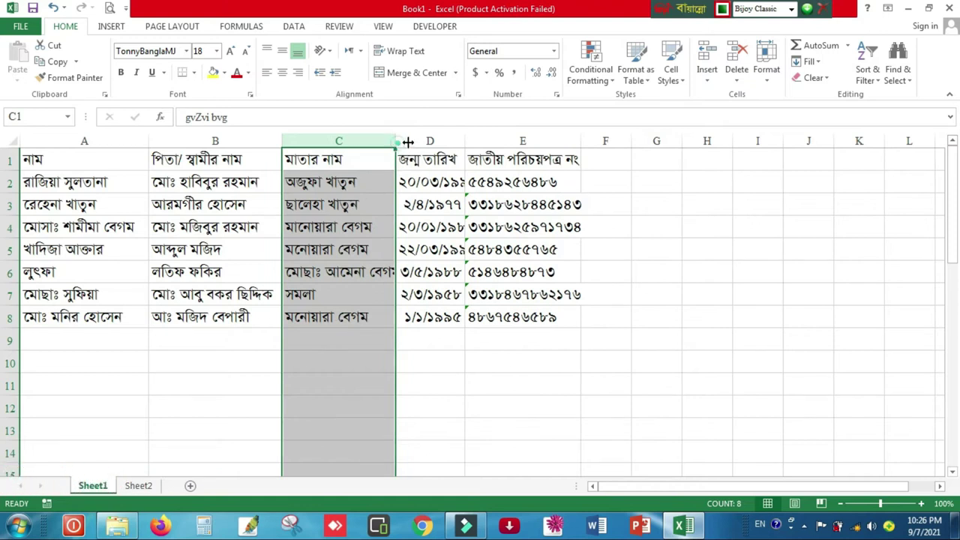
{"action": "left_click_drag", "start_coordinate": [408, 142], "coordinate": [422, 141]}
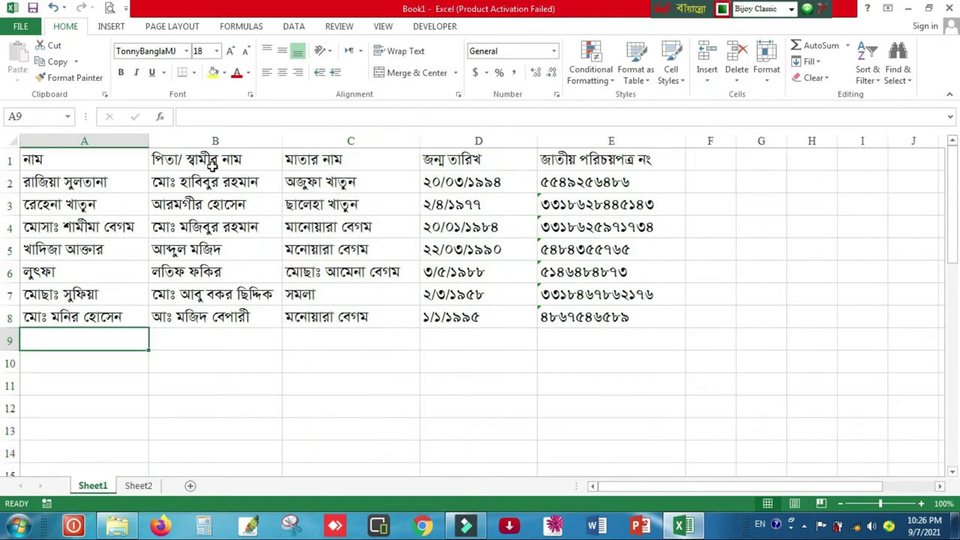
{"action": "left_click_drag", "start_coordinate": [193, 181], "coordinate": [582, 317]}
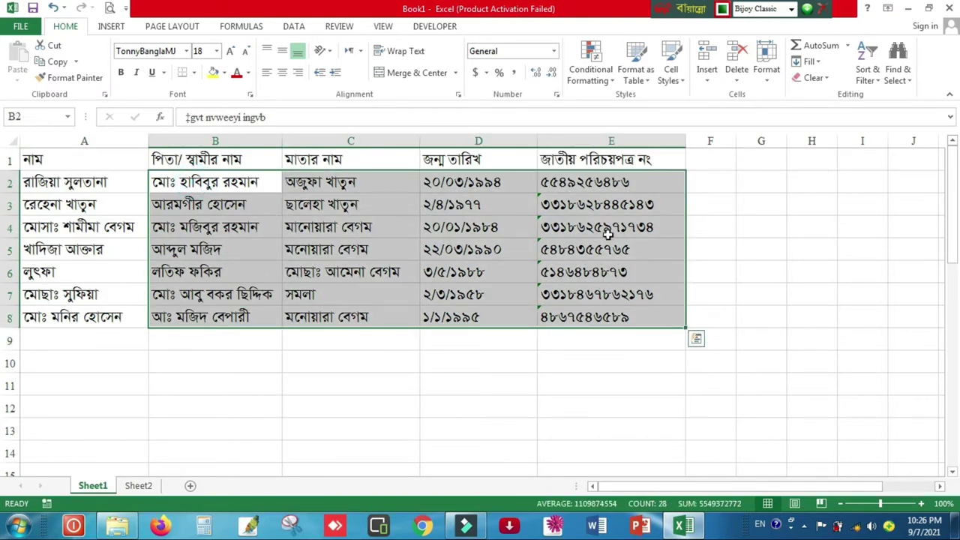
{"action": "left_click", "coordinate": [60, 183]}
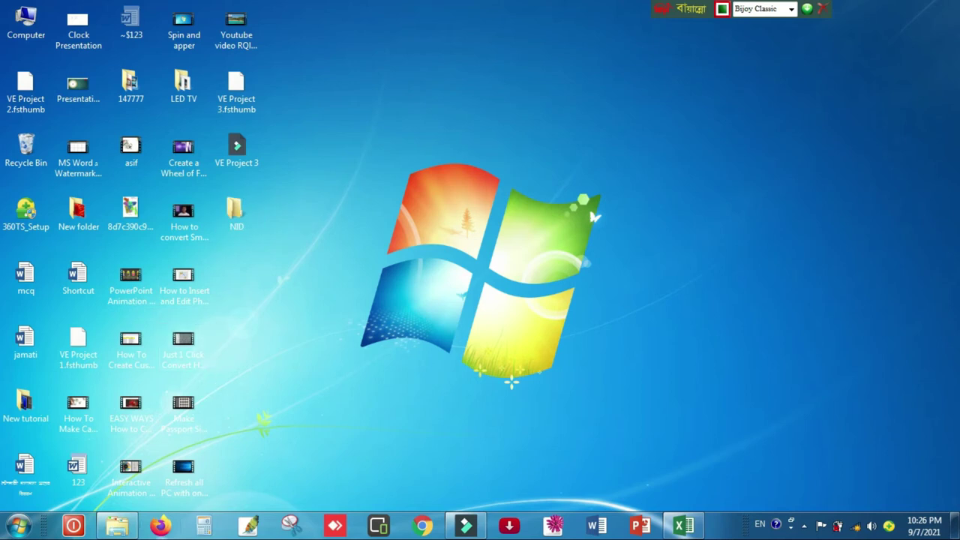
Restore and maximize the NID folder window, then open the first NID card picture.
{"action": "left_click", "coordinate": [237, 214]}
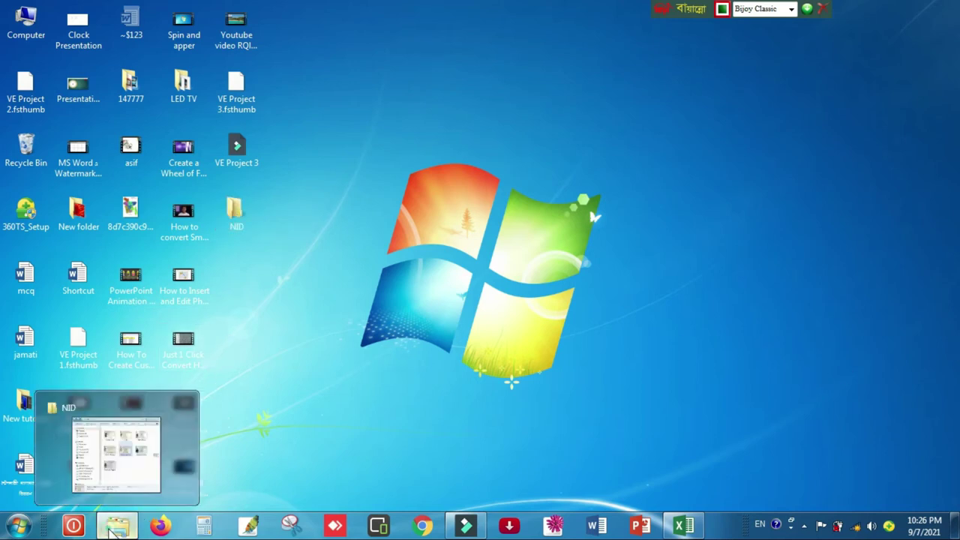
{"action": "left_click", "coordinate": [114, 527]}
{"action": "left_click", "coordinate": [913, 209]}
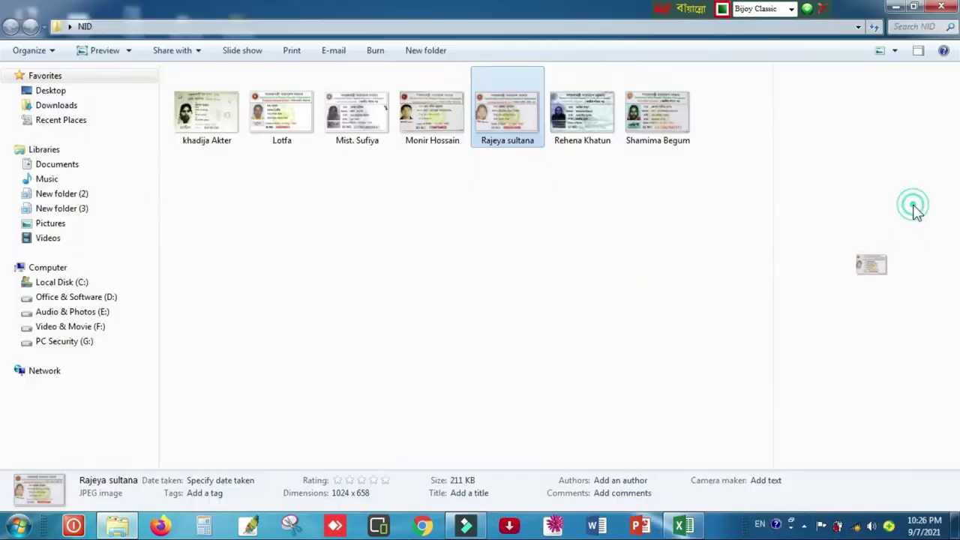
{"action": "double_click", "coordinate": [206, 131]}
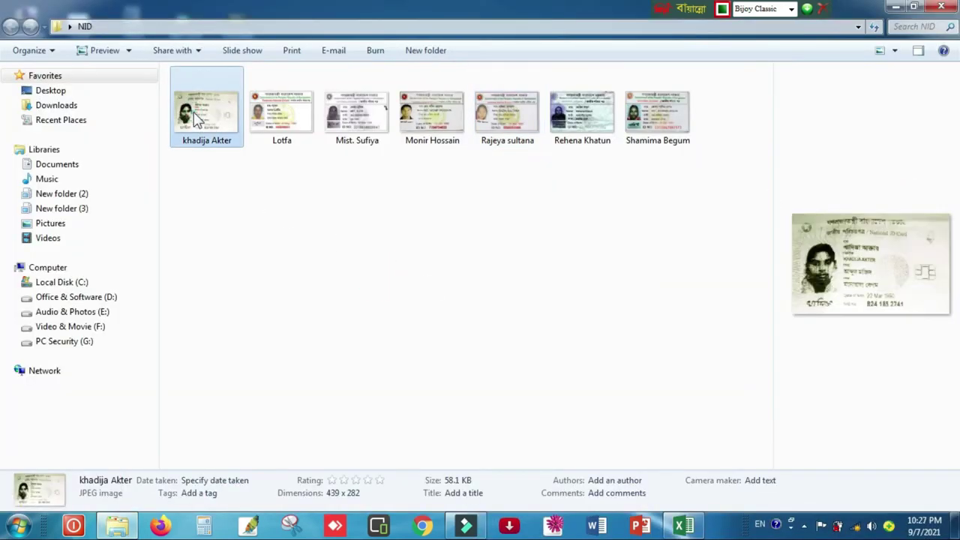
Step through the next five NID card pictures in Photo Viewer.
{"action": "left_click", "coordinate": [737, 358]}
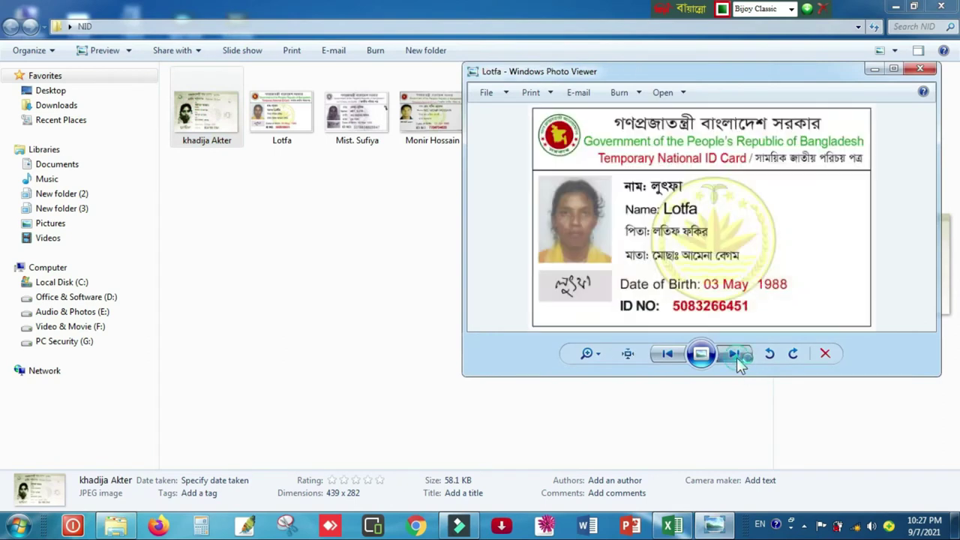
{"action": "left_click", "coordinate": [738, 358]}
{"action": "left_click", "coordinate": [737, 359]}
{"action": "left_click", "coordinate": [737, 359]}
{"action": "left_click", "coordinate": [737, 358]}
{"action": "left_click", "coordinate": [737, 359]}
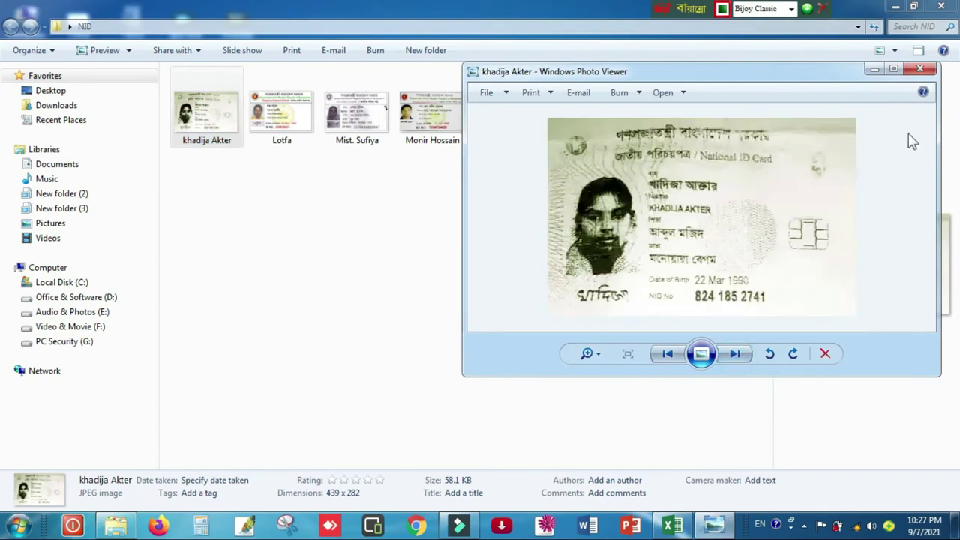
Close Photo Viewer and the NID folder, returning to the Excel workbook.
{"action": "left_click", "coordinate": [924, 72]}
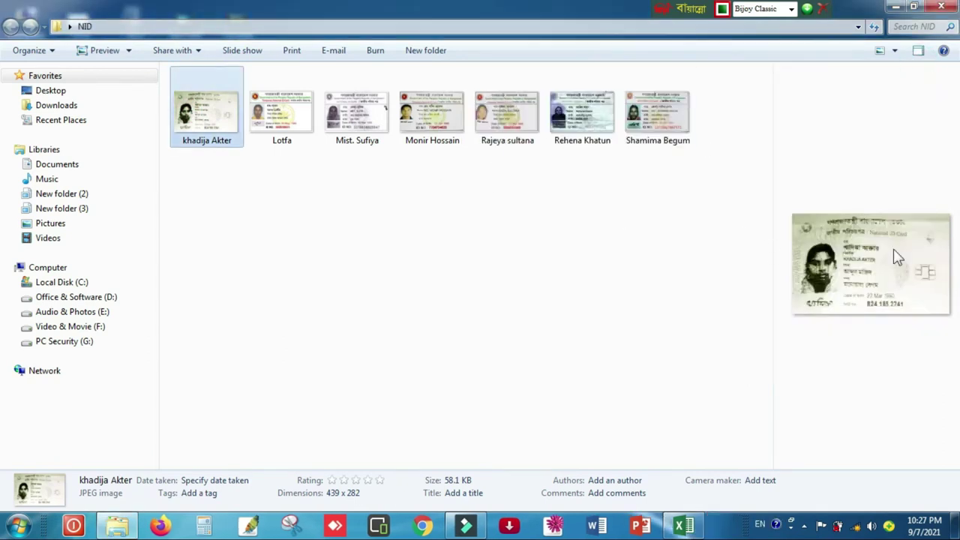
{"action": "left_click", "coordinate": [292, 273]}
{"action": "left_click", "coordinate": [942, 6]}
{"action": "left_click", "coordinate": [638, 525]}
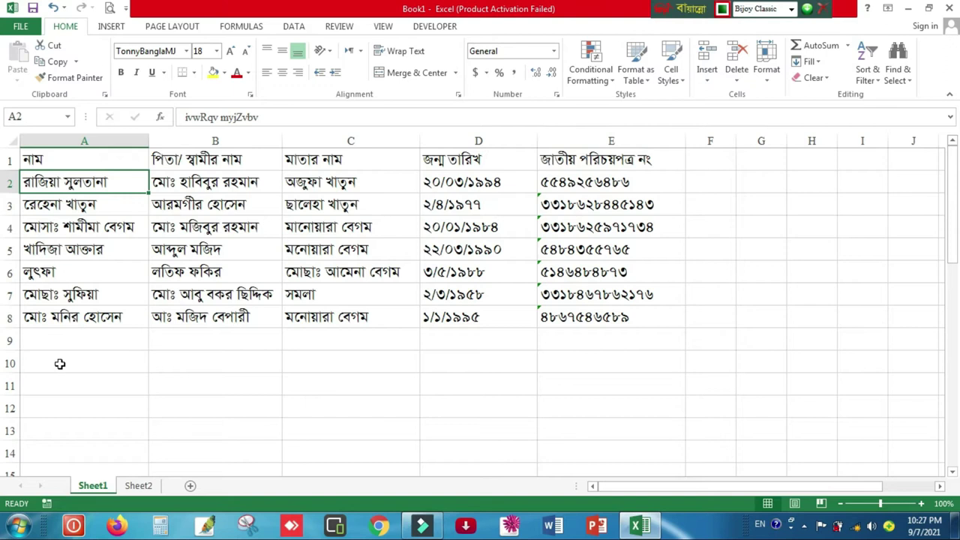
Switch to Sheet2 and look over its headers and empty columns B to E, ending on A2.
{"action": "left_click", "coordinate": [712, 157]}
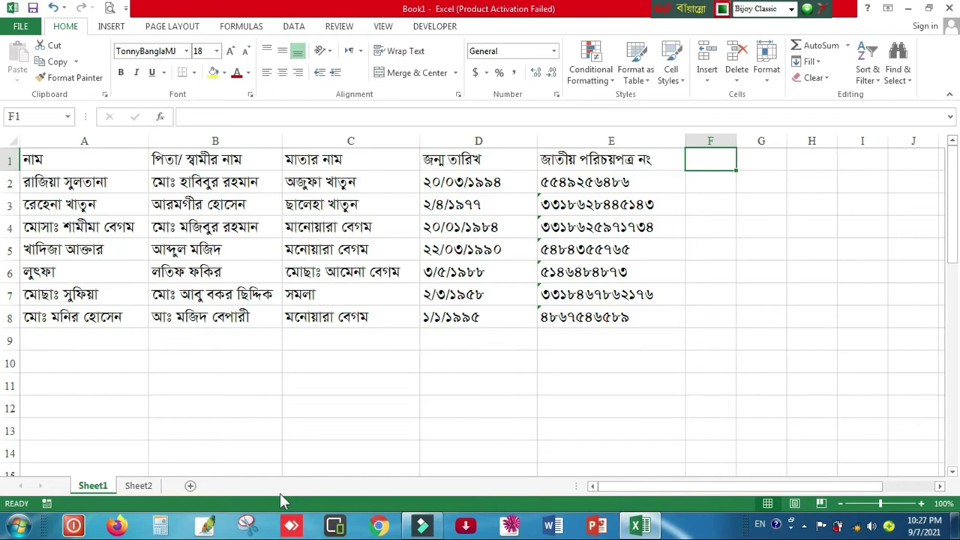
{"action": "left_click", "coordinate": [139, 486]}
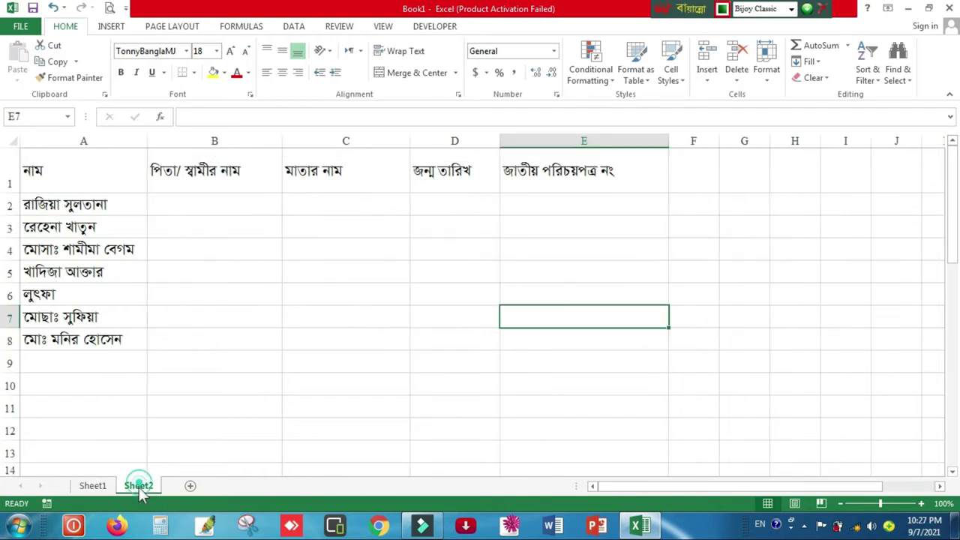
{"action": "left_click", "coordinate": [684, 293]}
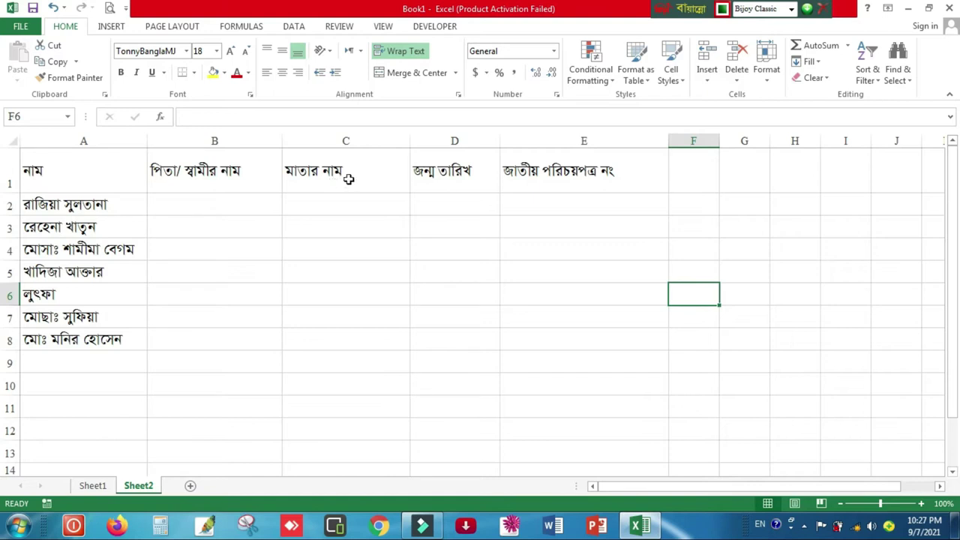
{"action": "left_click", "coordinate": [443, 170]}
{"action": "left_click", "coordinate": [596, 171]}
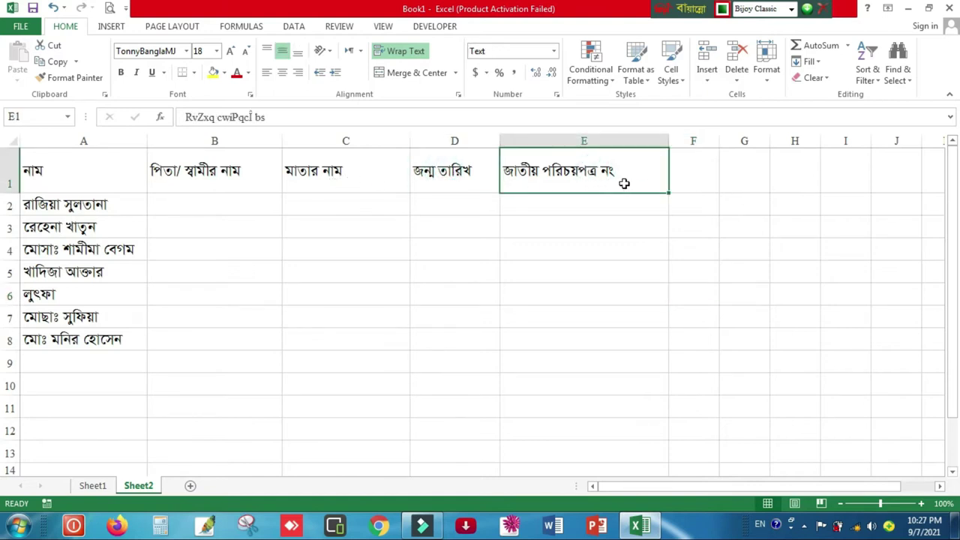
{"action": "mouse_move", "coordinate": [185, 206]}
{"action": "left_mouse_down"}
{"action": "mouse_move", "coordinate": [568, 367]}
{"action": "mouse_move", "coordinate": [566, 345]}
{"action": "left_mouse_up"}
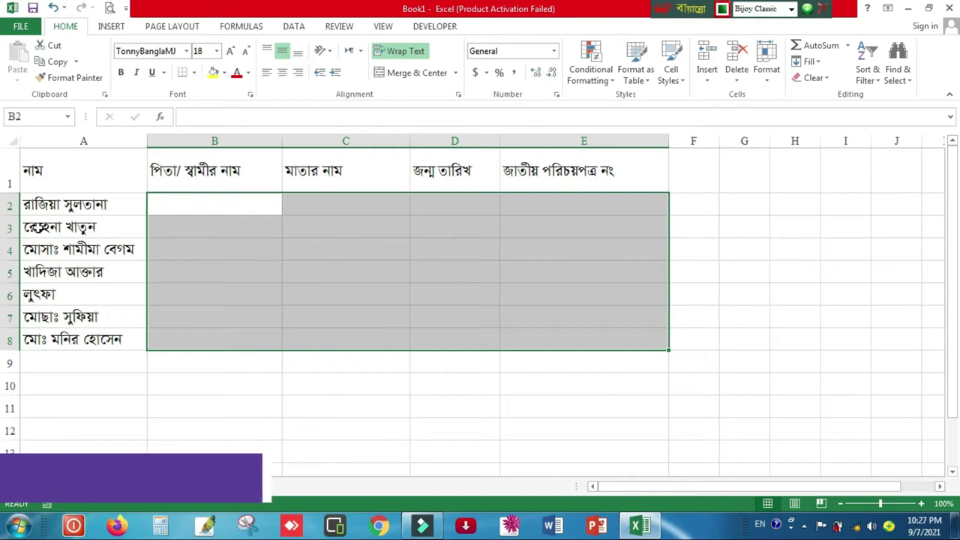
{"action": "left_click", "coordinate": [42, 209]}
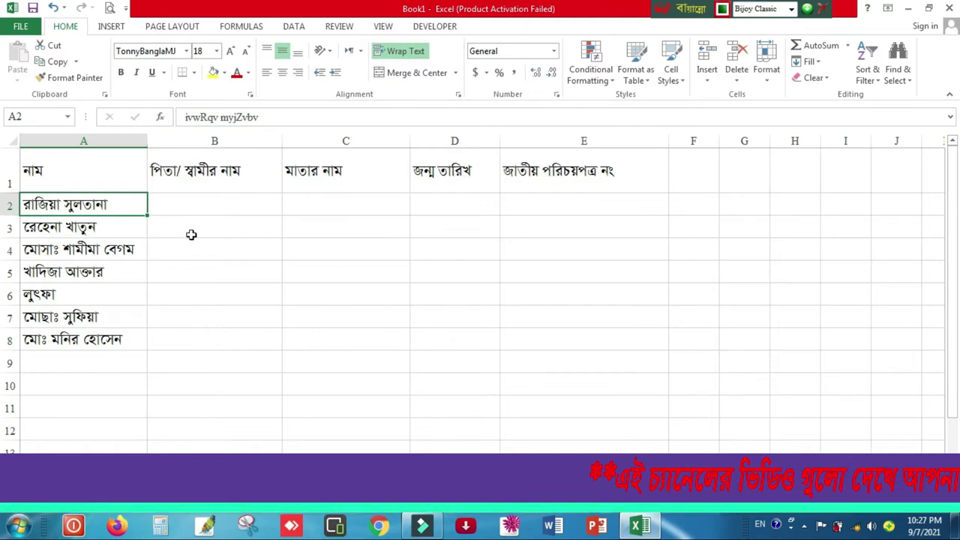
{"action": "left_click_drag", "start_coordinate": [188, 205], "coordinate": [684, 430]}
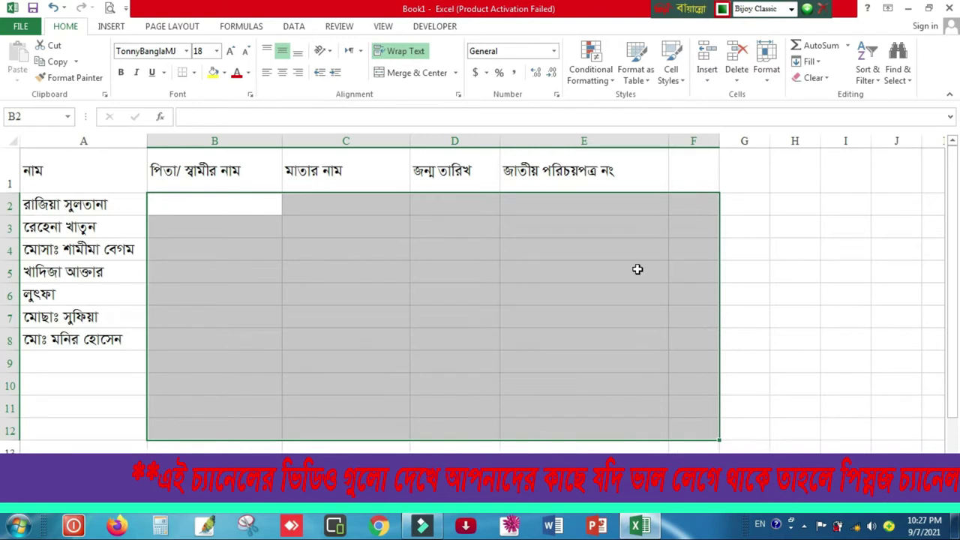
{"action": "left_click", "coordinate": [893, 288]}
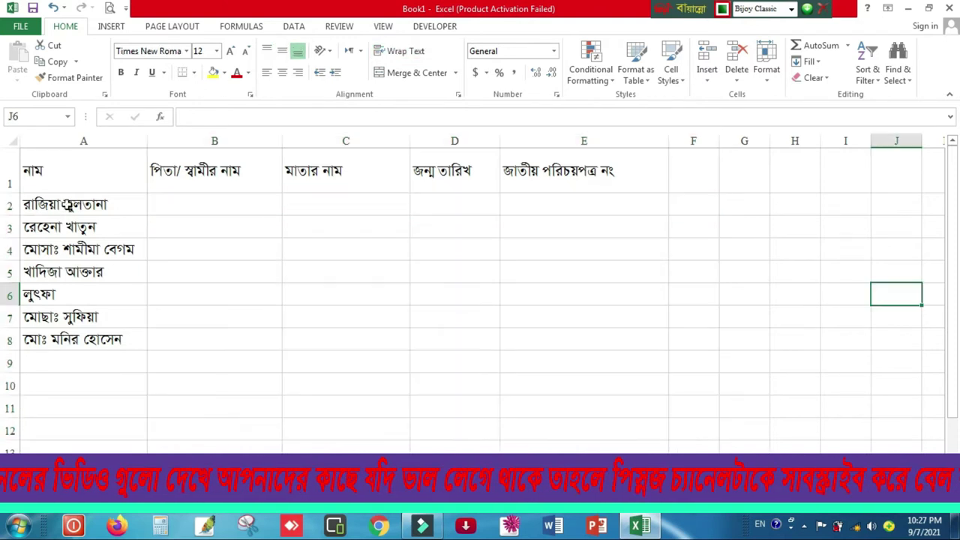
{"action": "left_click", "coordinate": [75, 205]}
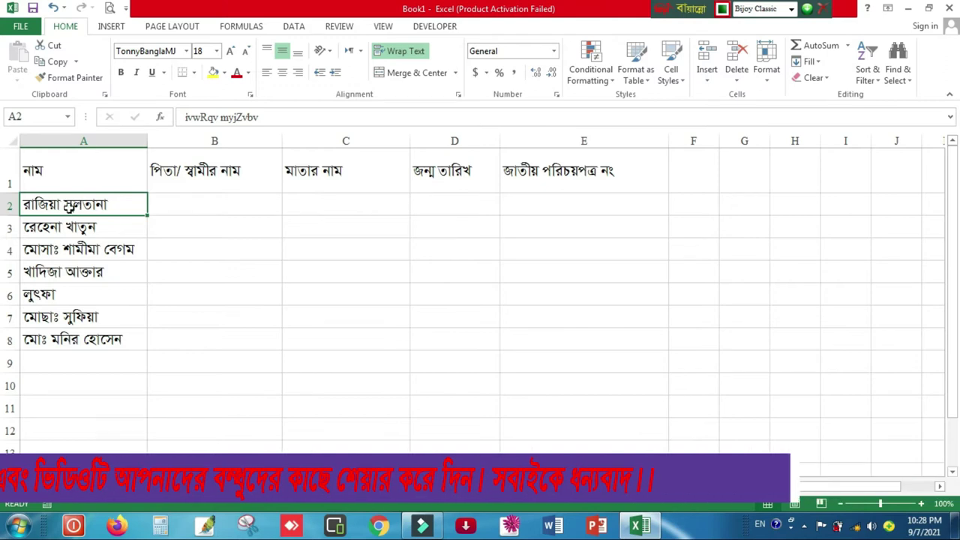
Add a new comment to cell A2 from the Review tab and clear its default text.
{"action": "left_click", "coordinate": [339, 26]}
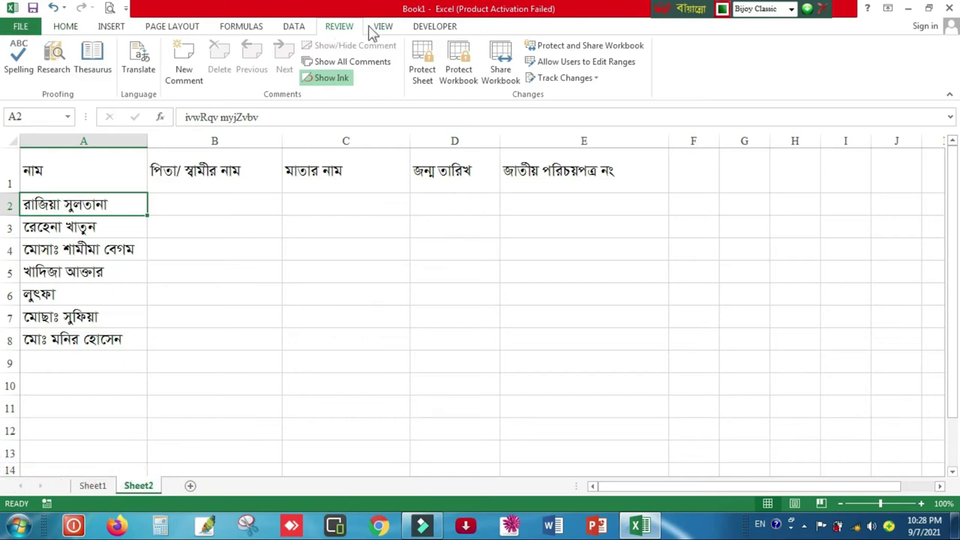
{"action": "left_click", "coordinate": [193, 88]}
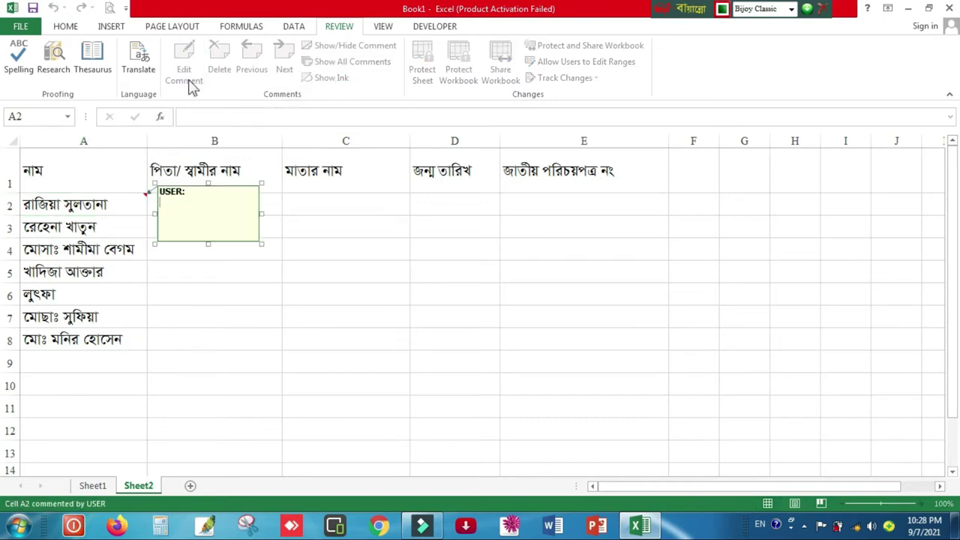
{"action": "left_click", "coordinate": [197, 196]}
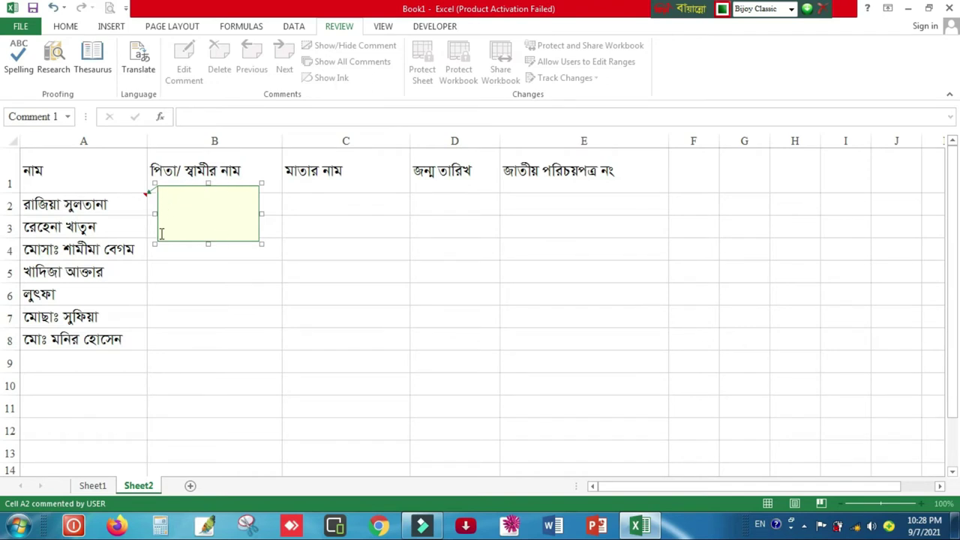
Open Format Comment for A2's comment and choose Fill Effects from the Colors and Lines fill colour list.
{"action": "right_click", "coordinate": [245, 245]}
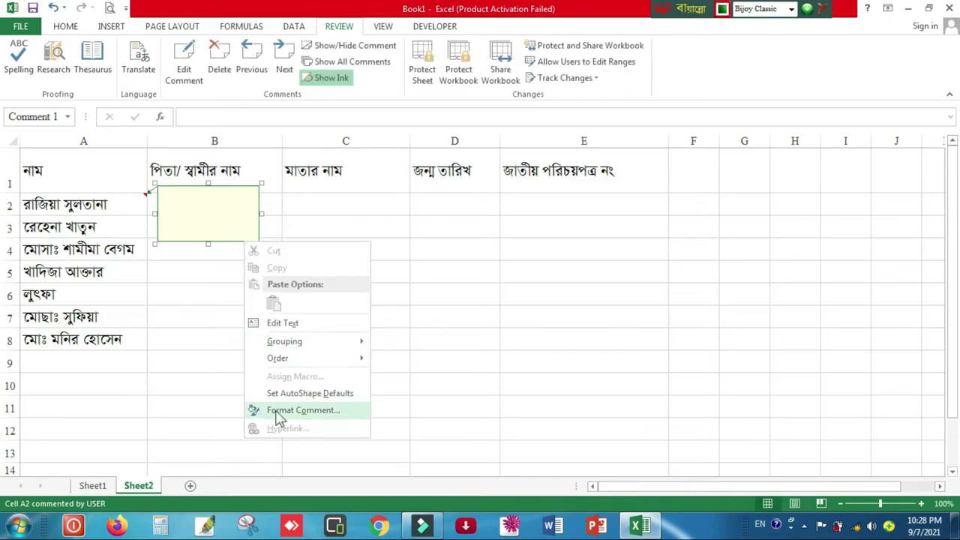
{"action": "left_click", "coordinate": [328, 412]}
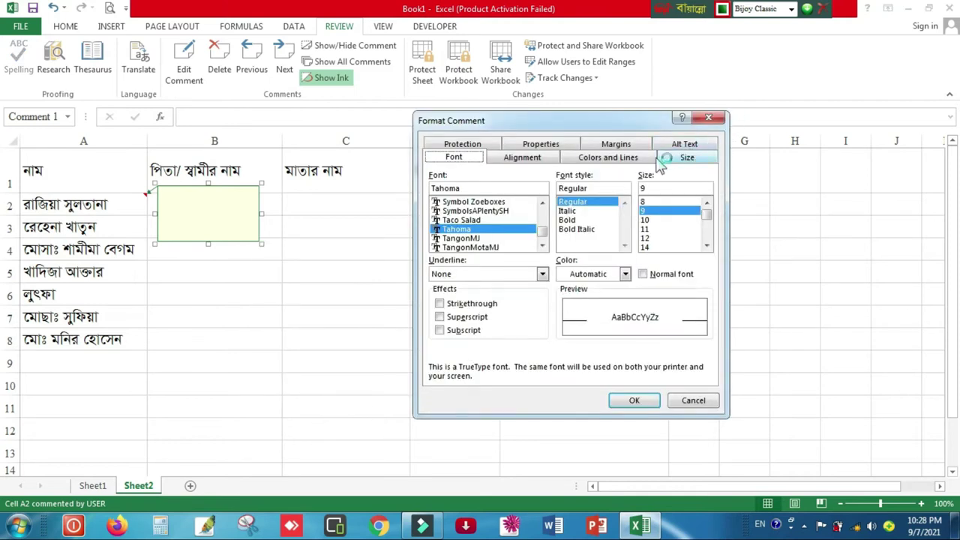
{"action": "left_click_drag", "start_coordinate": [628, 126], "coordinate": [523, 118]}
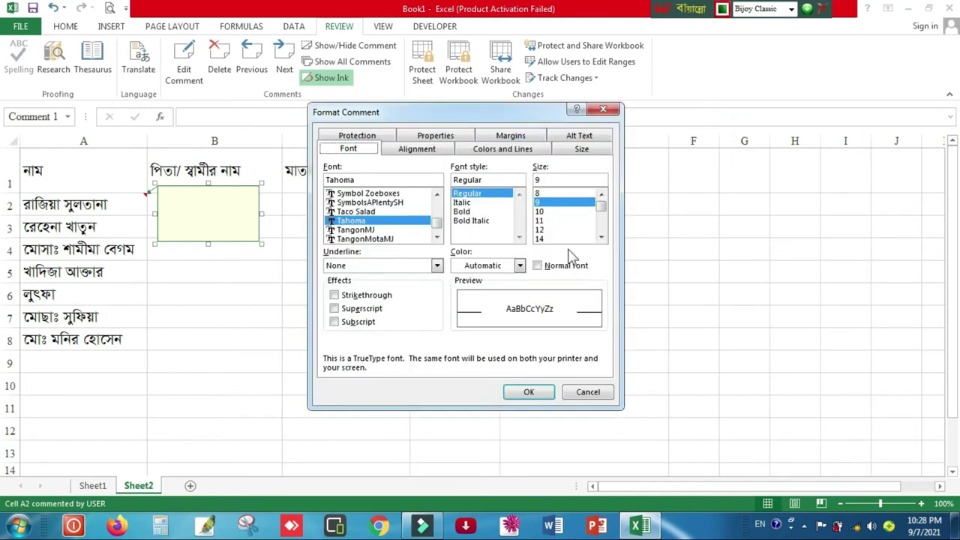
{"action": "left_click", "coordinate": [502, 148]}
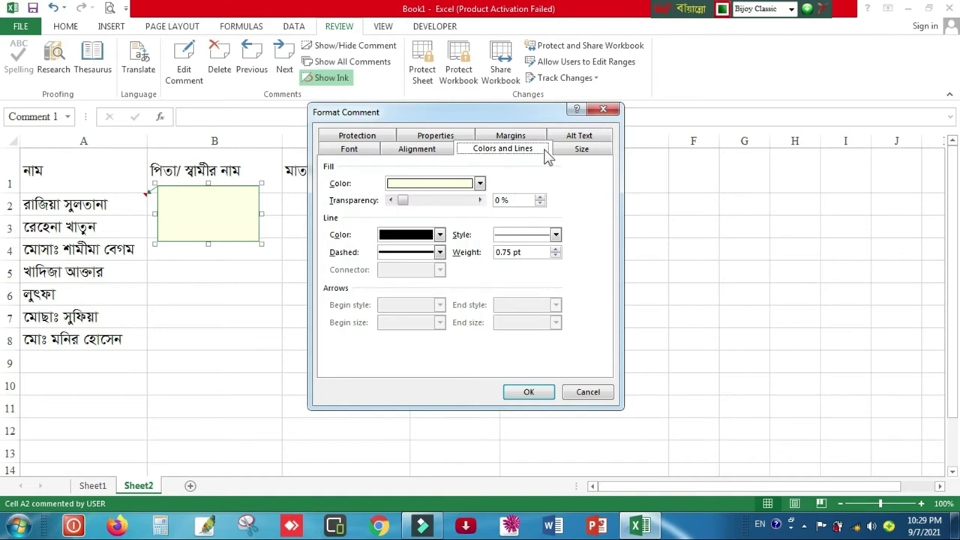
{"action": "left_click", "coordinate": [480, 184]}
{"action": "left_click", "coordinate": [594, 213]}
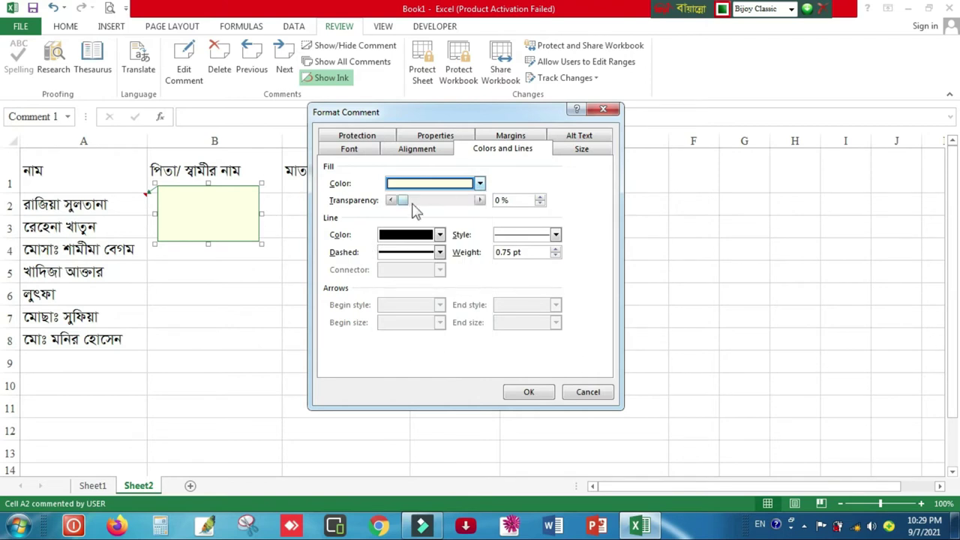
{"action": "left_click", "coordinate": [479, 183]}
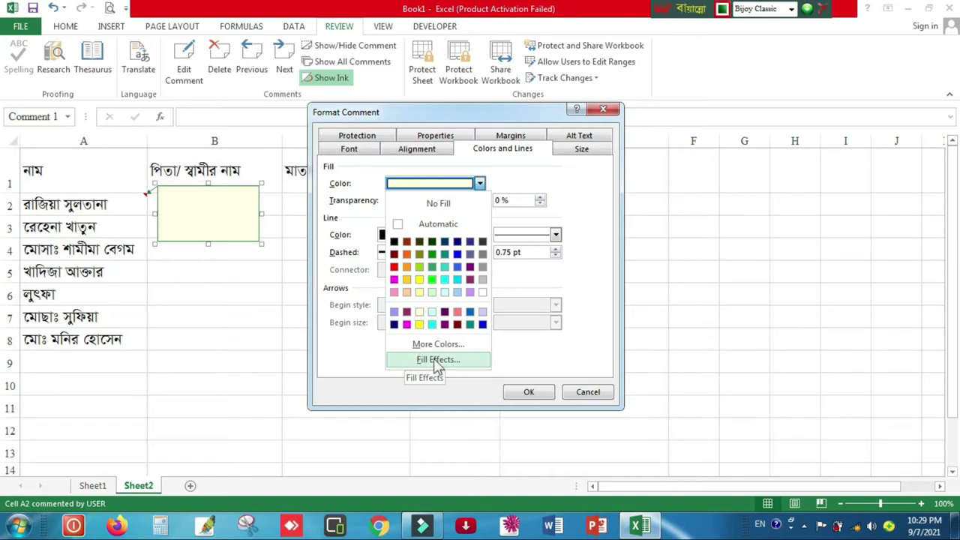
{"action": "left_click", "coordinate": [437, 360]}
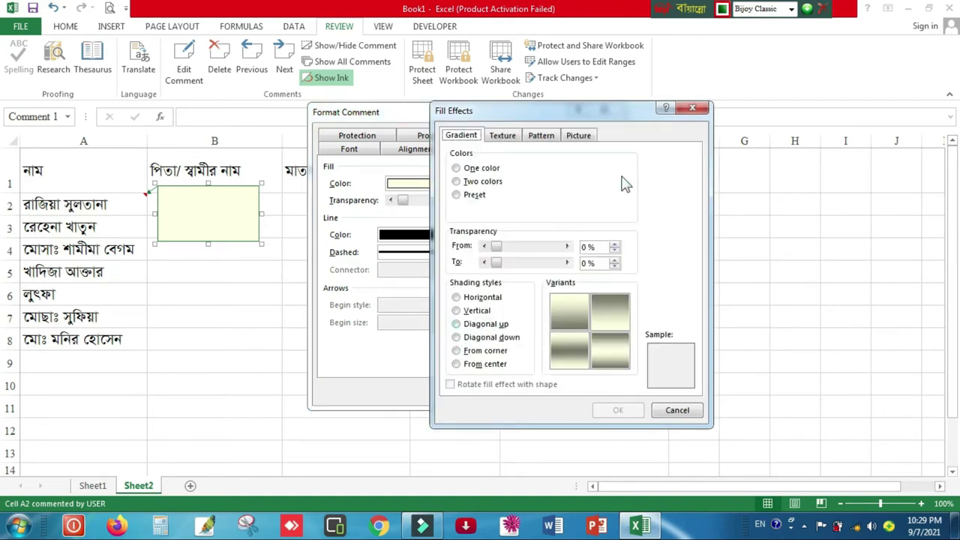
Go to the Picture tab in Fill Effects and choose Select Picture.
{"action": "left_click", "coordinate": [579, 136]}
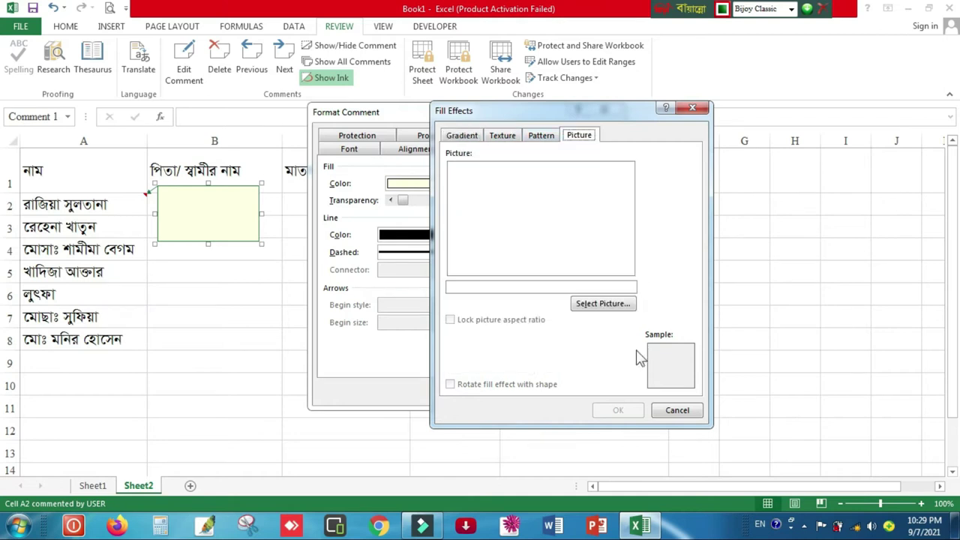
{"action": "left_click", "coordinate": [605, 304]}
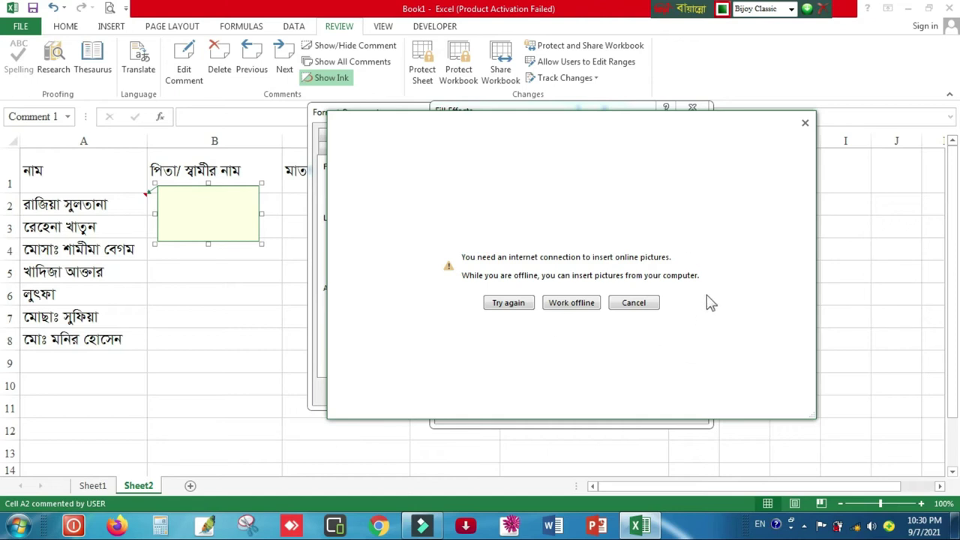
Work offline and browse to the NID folder on the Desktop.
{"action": "left_click", "coordinate": [566, 312]}
{"action": "left_click", "coordinate": [568, 305]}
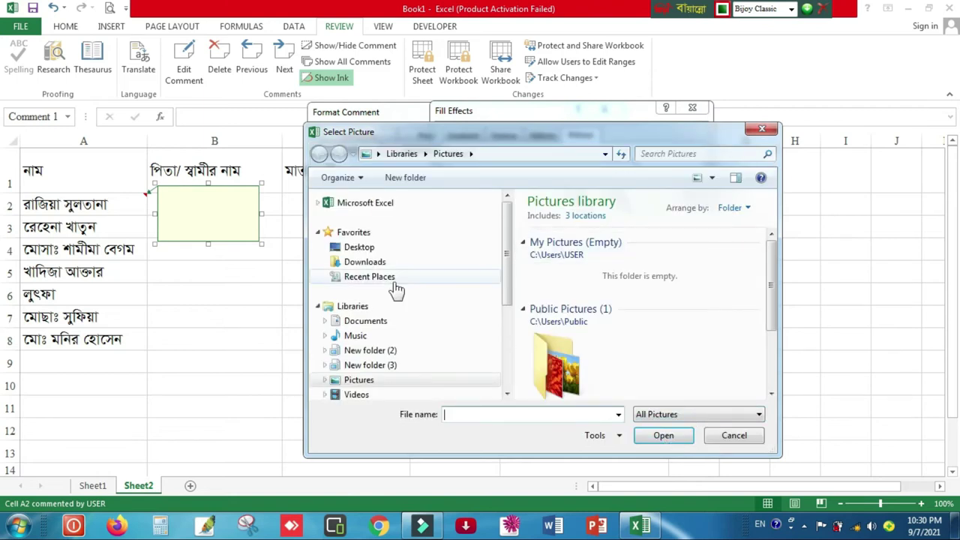
{"action": "left_click", "coordinate": [360, 247]}
{"action": "scroll", "coordinate": [523, 337], "scroll_direction": "down", "scroll_amount": 3}
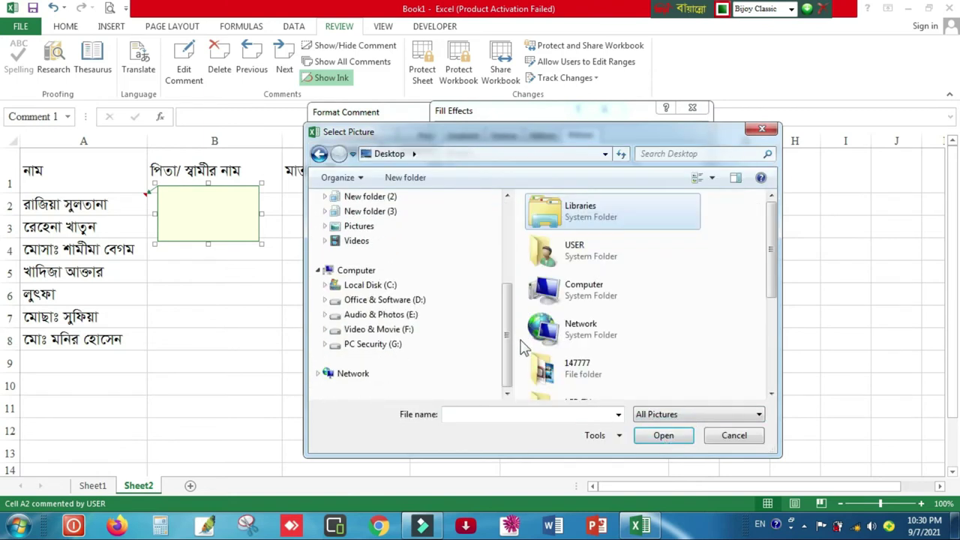
{"action": "scroll", "coordinate": [734, 330], "scroll_direction": "down", "scroll_amount": 3}
{"action": "scroll", "coordinate": [735, 335], "scroll_direction": "down", "scroll_amount": 2}
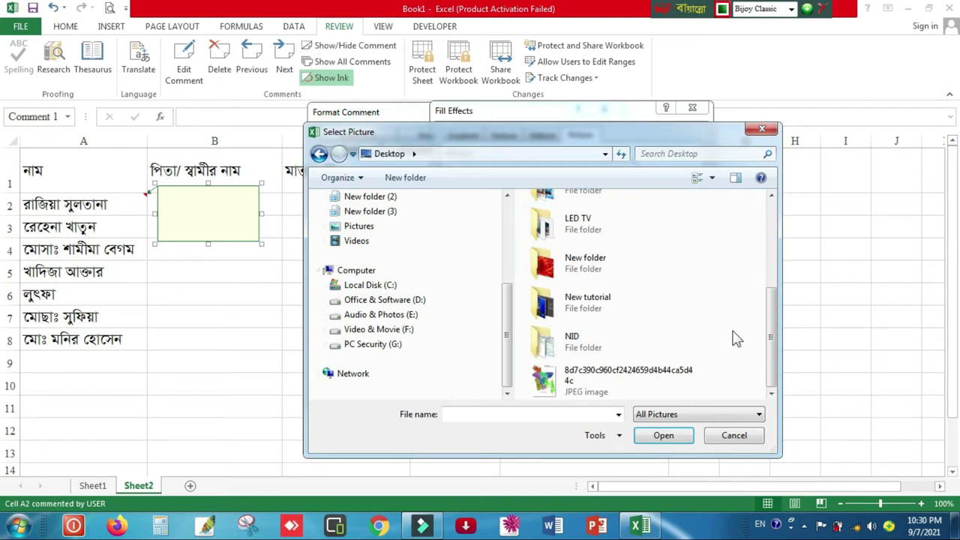
{"action": "double_click", "coordinate": [553, 347]}
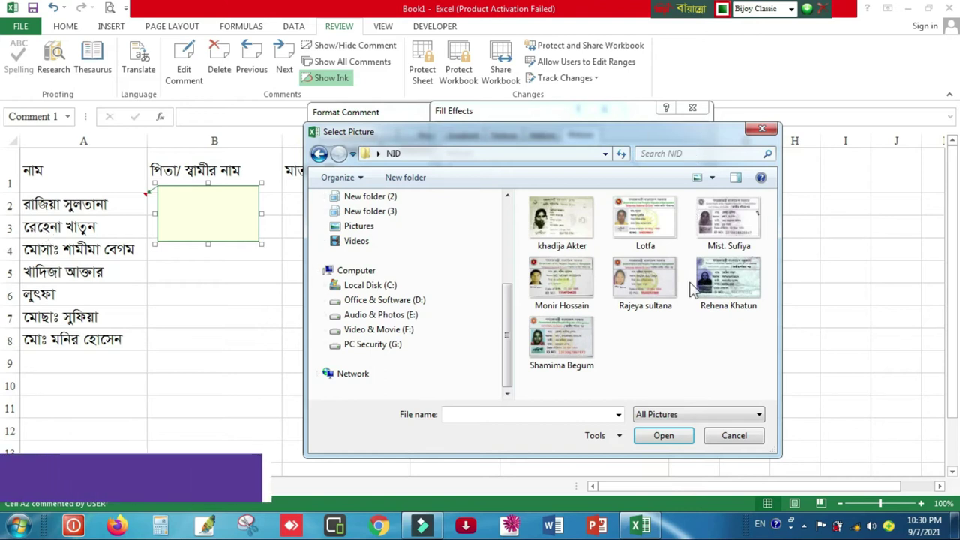
Insert the first person's ID card image as the comment's picture fill.
{"action": "left_click_drag", "start_coordinate": [946, 508], "coordinate": [947, 509]}
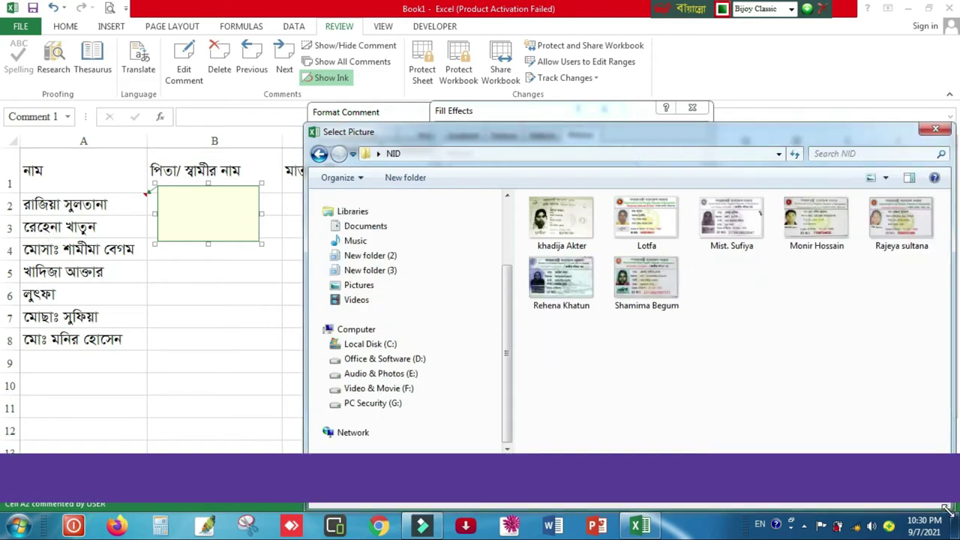
{"action": "scroll", "coordinate": [627, 321], "scroll_direction": "up", "scroll_amount": 1}
{"action": "scroll", "coordinate": [634, 304], "scroll_direction": "up", "scroll_amount": 1}
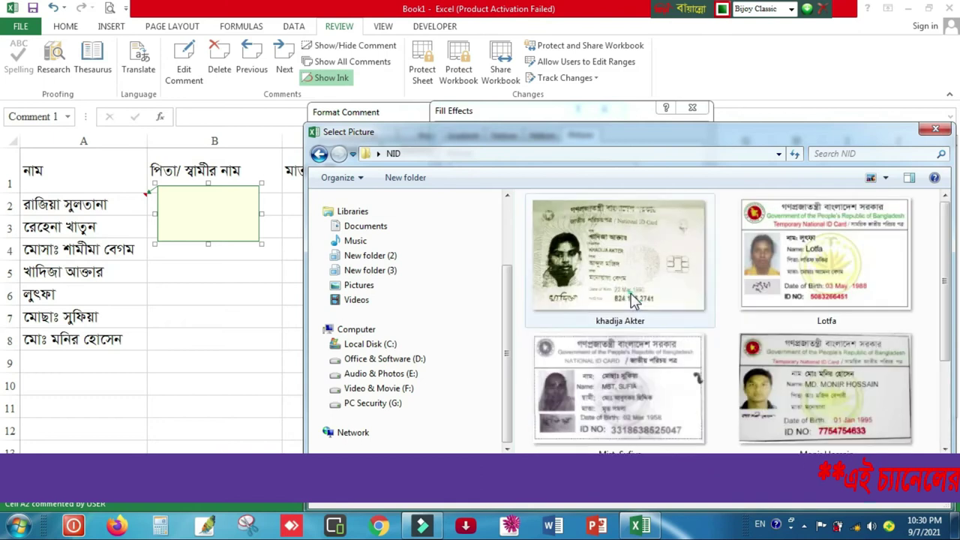
{"action": "scroll", "coordinate": [633, 303], "scroll_direction": "down", "scroll_amount": 3}
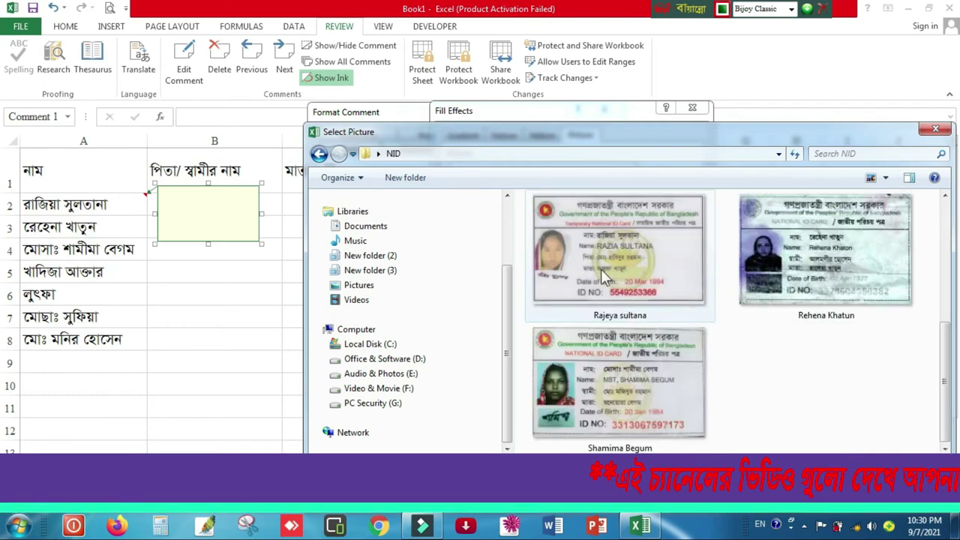
{"action": "left_click", "coordinate": [617, 258]}
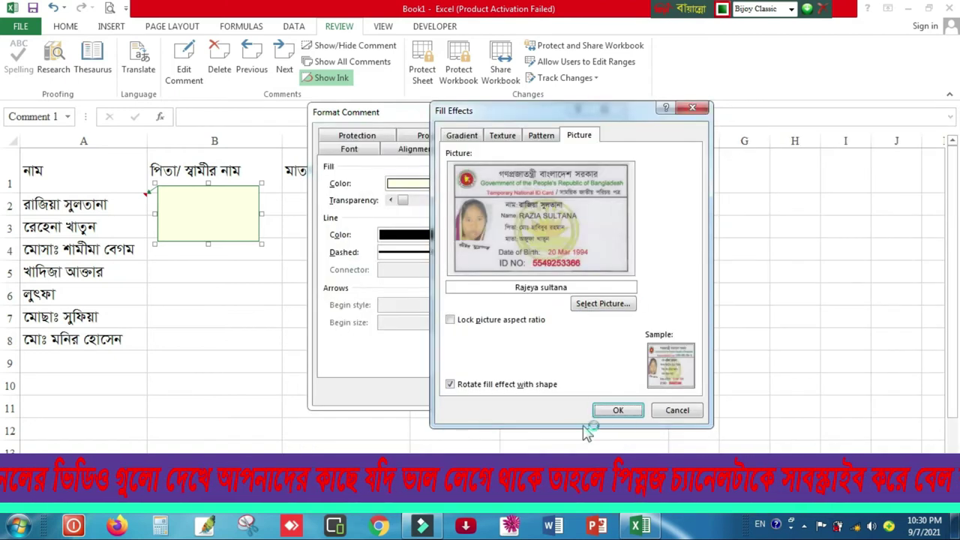
{"action": "left_click", "coordinate": [615, 410]}
Apply the picture fill, drag A2's comment larger and taller, then hide it.
{"action": "left_click", "coordinate": [534, 395]}
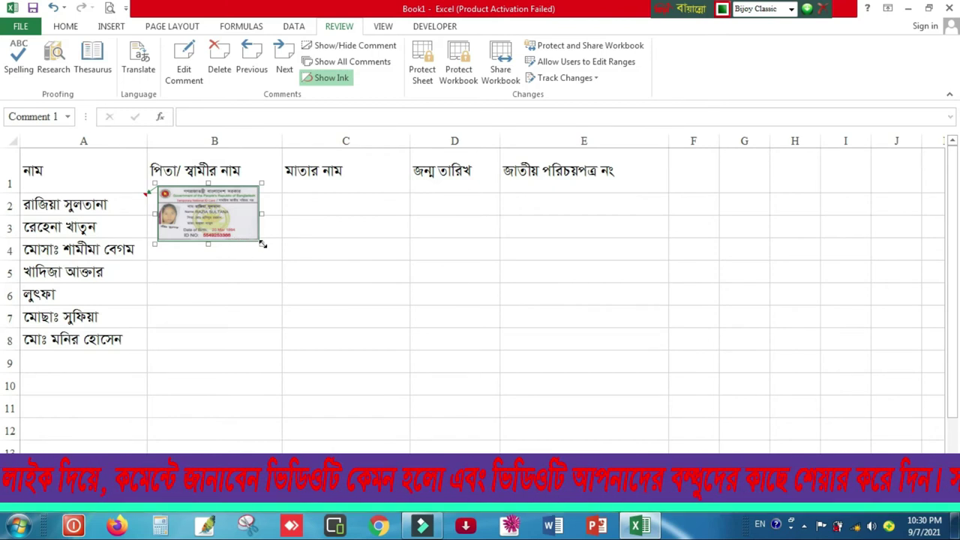
{"action": "mouse_move", "coordinate": [263, 243]}
{"action": "left_mouse_down"}
{"action": "mouse_move", "coordinate": [339, 305]}
{"action": "mouse_move", "coordinate": [579, 406]}
{"action": "left_mouse_up"}
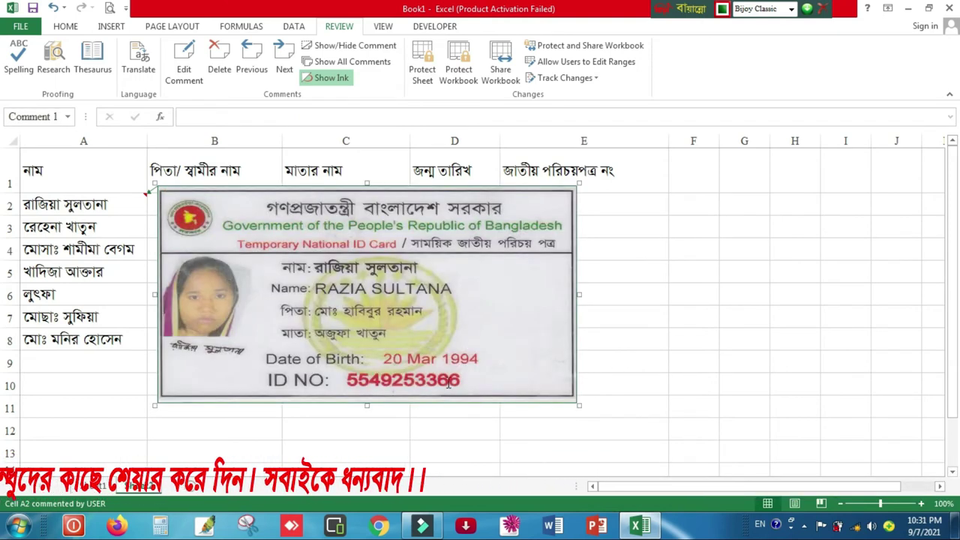
{"action": "left_click_drag", "start_coordinate": [381, 411], "coordinate": [374, 447]}
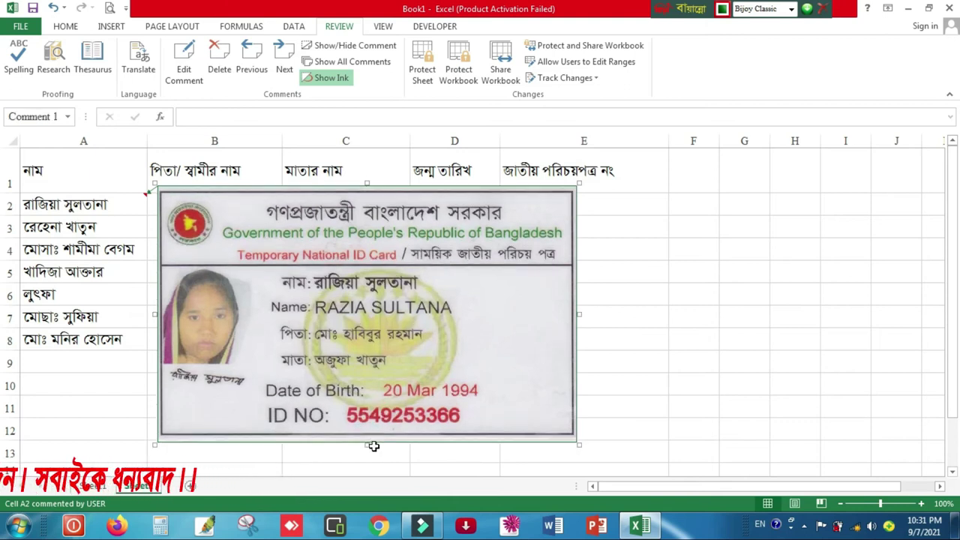
{"action": "left_click", "coordinate": [584, 272]}
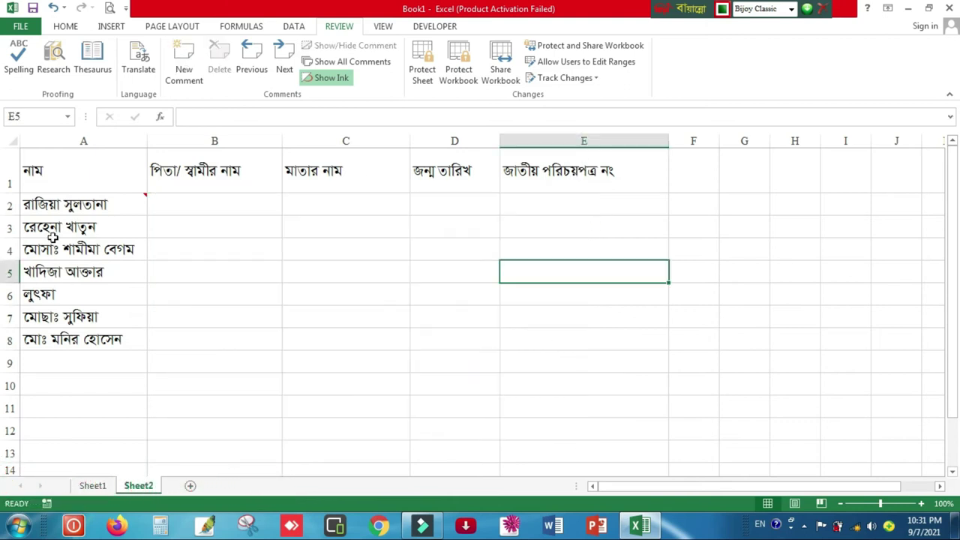
Add an empty comment to A3 and open its Format Comment Fill Effects options.
{"action": "left_click", "coordinate": [54, 228]}
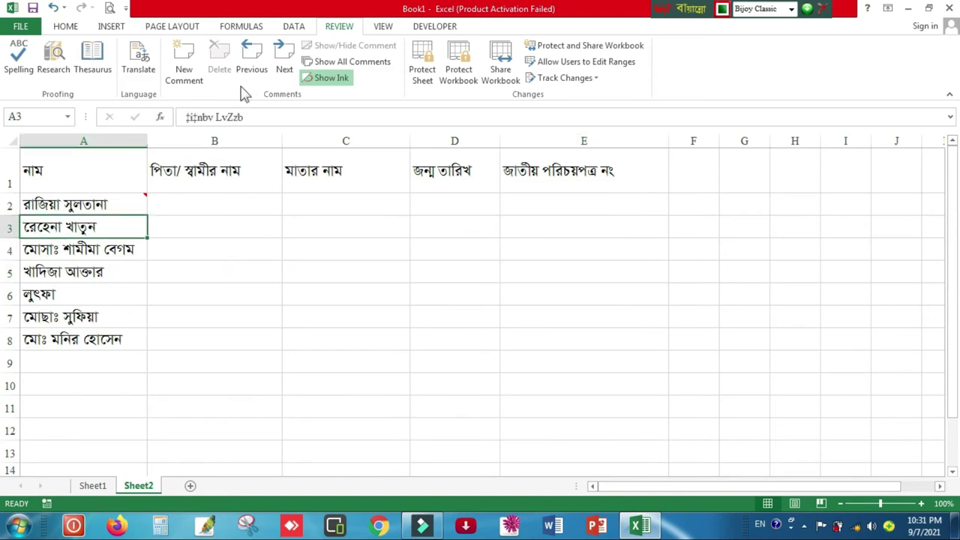
{"action": "left_click", "coordinate": [187, 75]}
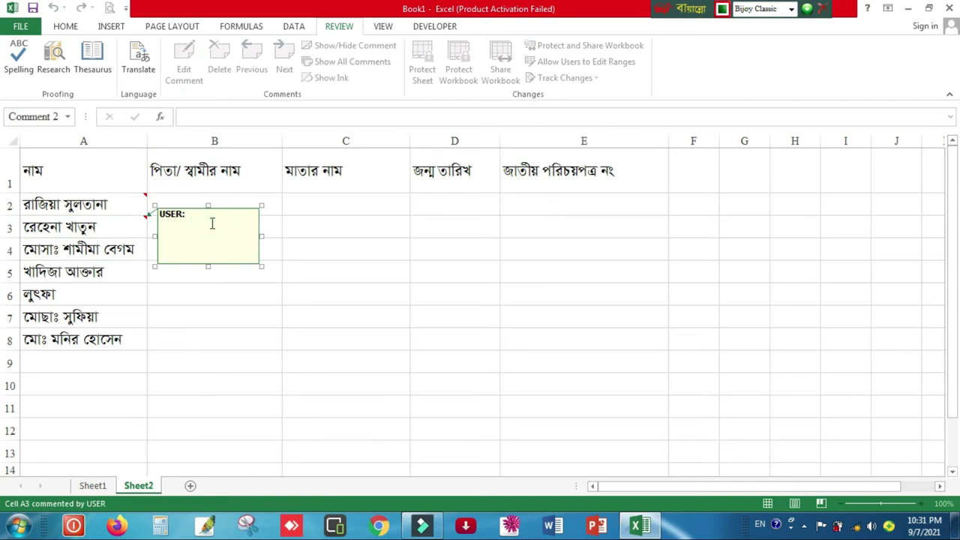
{"action": "key", "text": "BackSpace"}
{"action": "key", "text": "BackSpace"}
{"action": "key", "text": "BackSpace"}
{"action": "right_click", "coordinate": [240, 261]}
{"action": "left_click", "coordinate": [311, 434]}
{"action": "left_click", "coordinate": [492, 192]}
{"action": "left_click", "coordinate": [450, 366]}
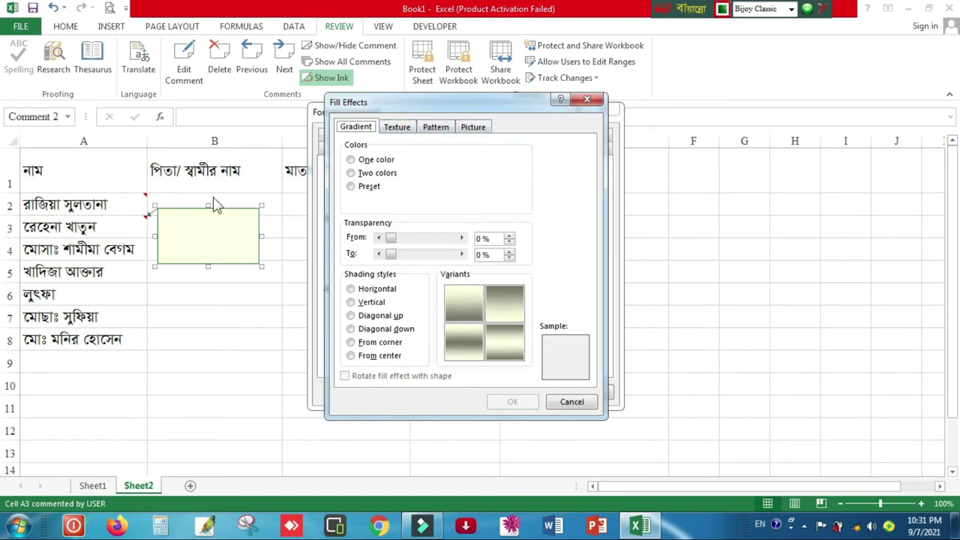
Choose an offline picture fill for the comment and enlarge the comment box.
{"action": "left_click", "coordinate": [479, 129]}
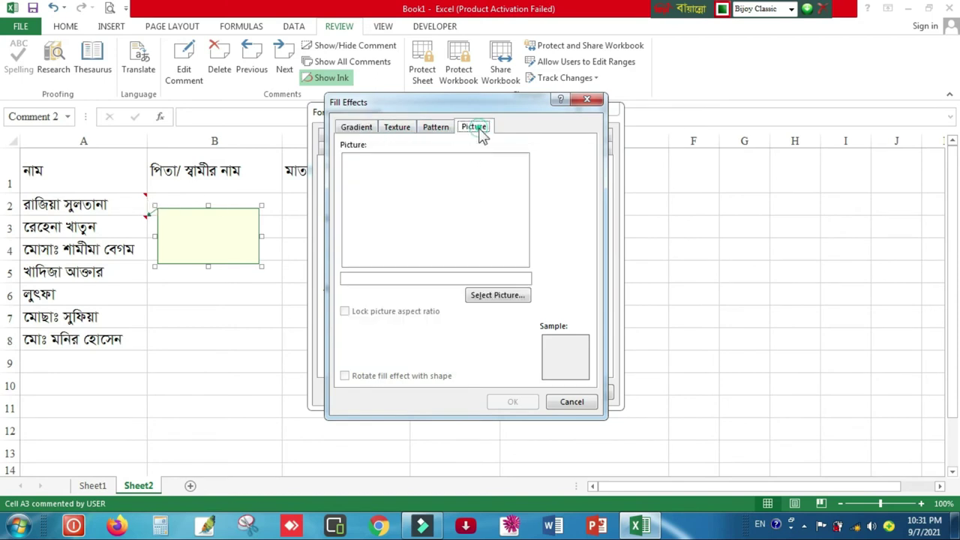
{"action": "left_click", "coordinate": [495, 297]}
{"action": "left_click", "coordinate": [570, 302]}
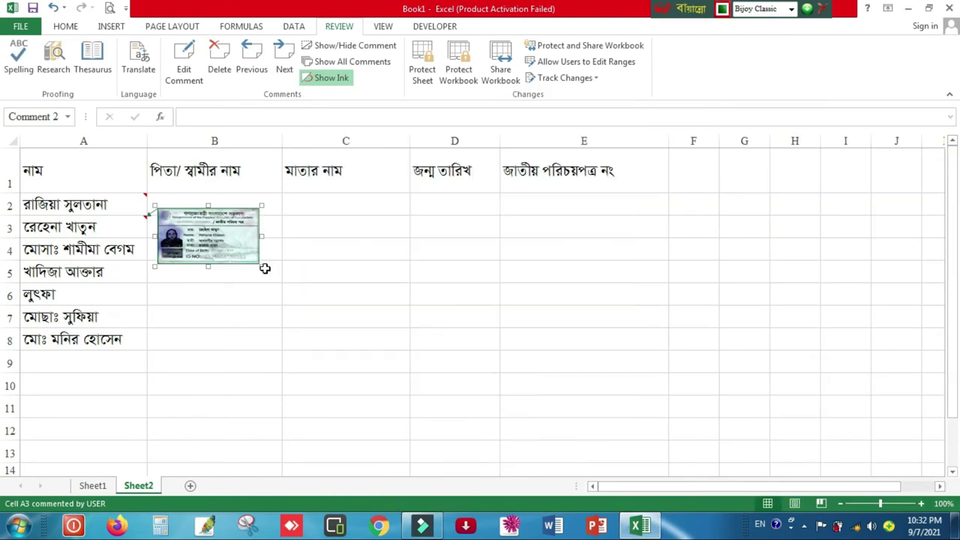
{"action": "left_click_drag", "start_coordinate": [262, 266], "coordinate": [598, 452]}
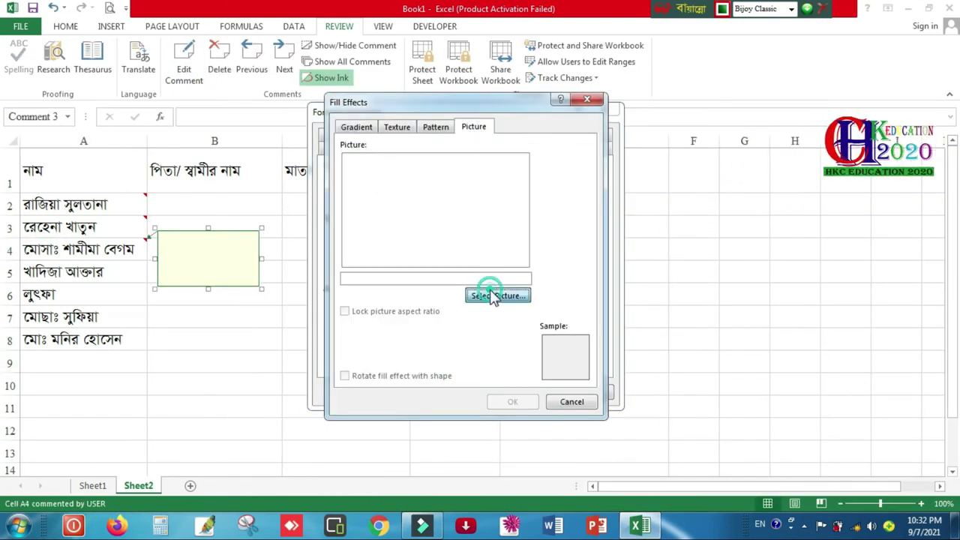
Fill the next comment with its matching ID card image and enlarge the box.
{"action": "left_click", "coordinate": [495, 297]}
{"action": "double_click", "coordinate": [825, 161]}
{"action": "left_click", "coordinate": [513, 401]}
{"action": "left_click_drag", "start_coordinate": [261, 288], "coordinate": [301, 324]}
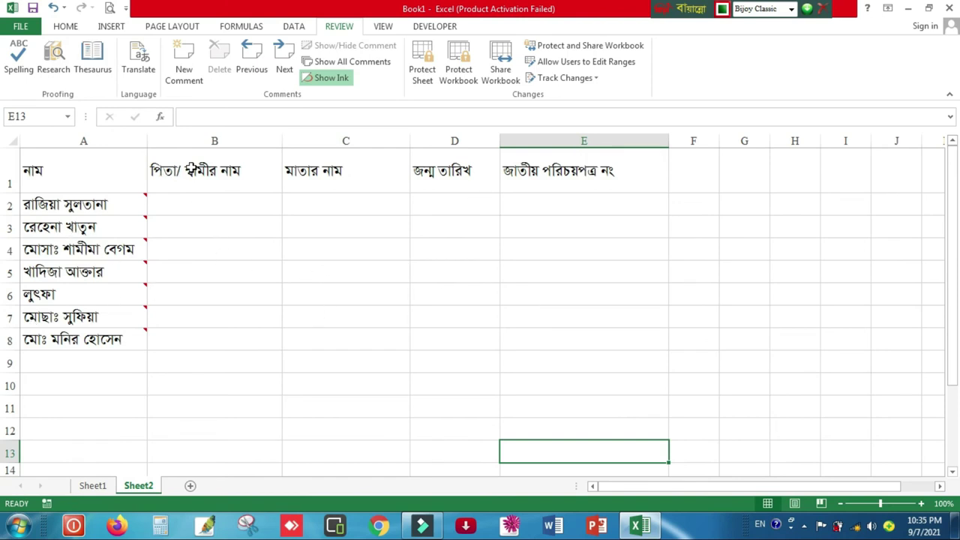
Clear the extra headings in cells B1 through E1 so only the name heading remains.
{"action": "left_click_drag", "start_coordinate": [191, 169], "coordinate": [582, 188]}
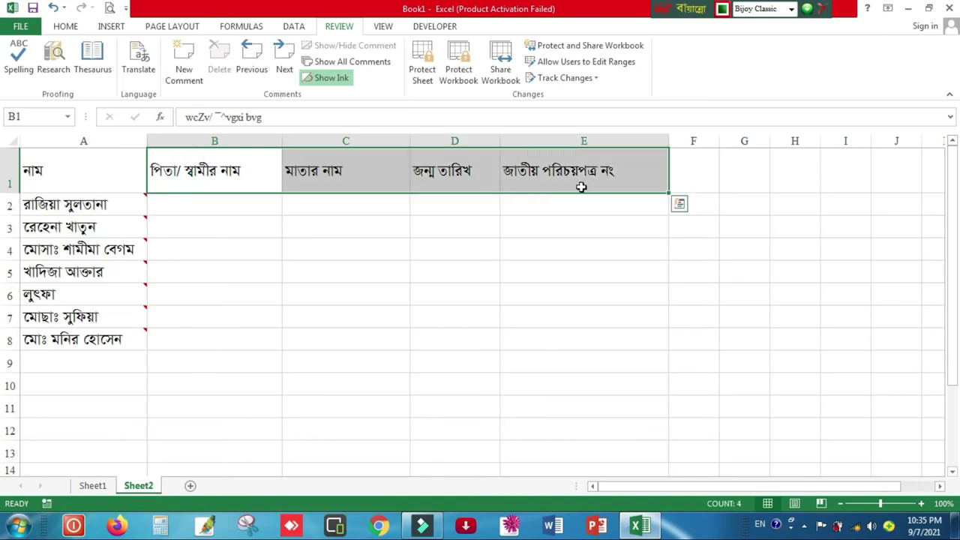
{"action": "key", "text": "Delete"}
{"action": "left_click", "coordinate": [654, 299]}
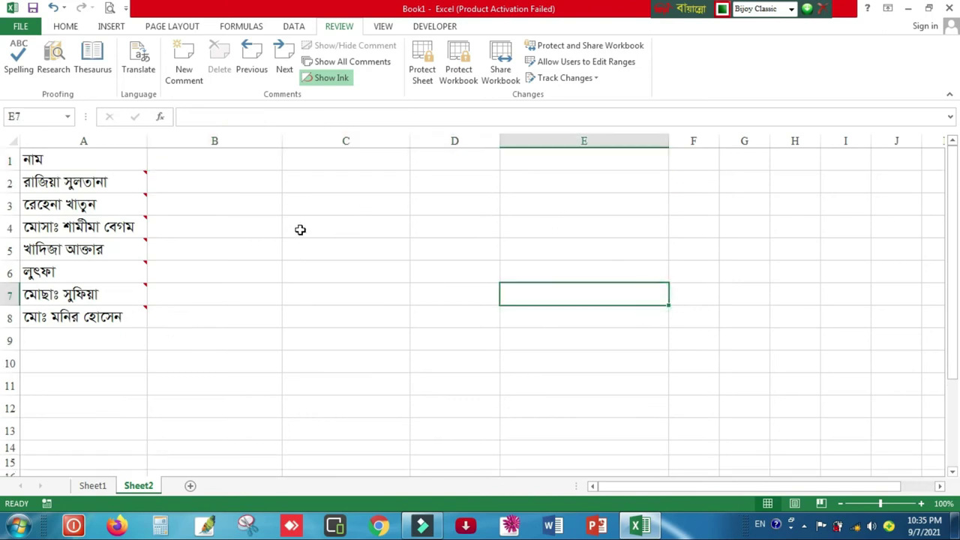
Check the now-empty B1 and the row 2 cells, bringing up A2's NID picture comment.
{"action": "left_click", "coordinate": [207, 158]}
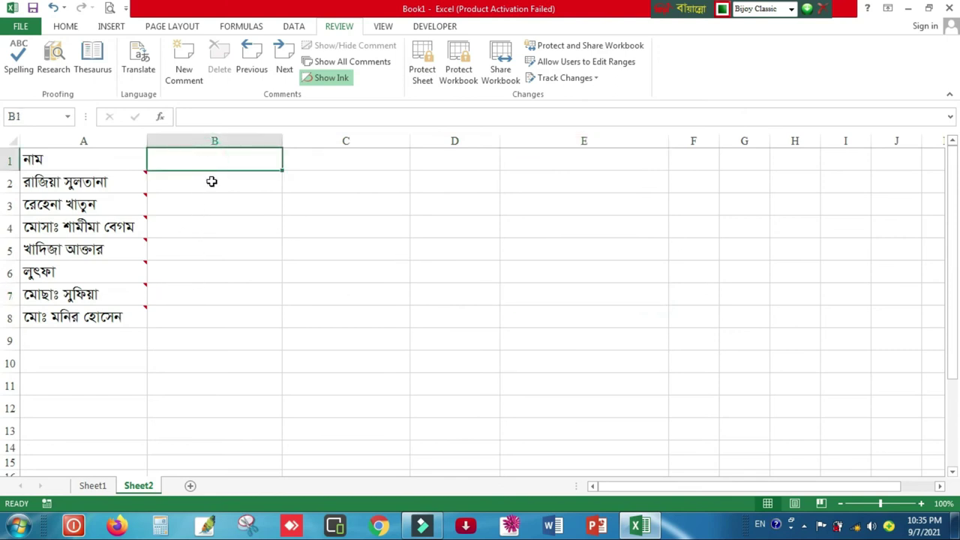
{"action": "left_click", "coordinate": [212, 181]}
{"action": "left_click", "coordinate": [373, 185]}
{"action": "left_click", "coordinate": [485, 185]}
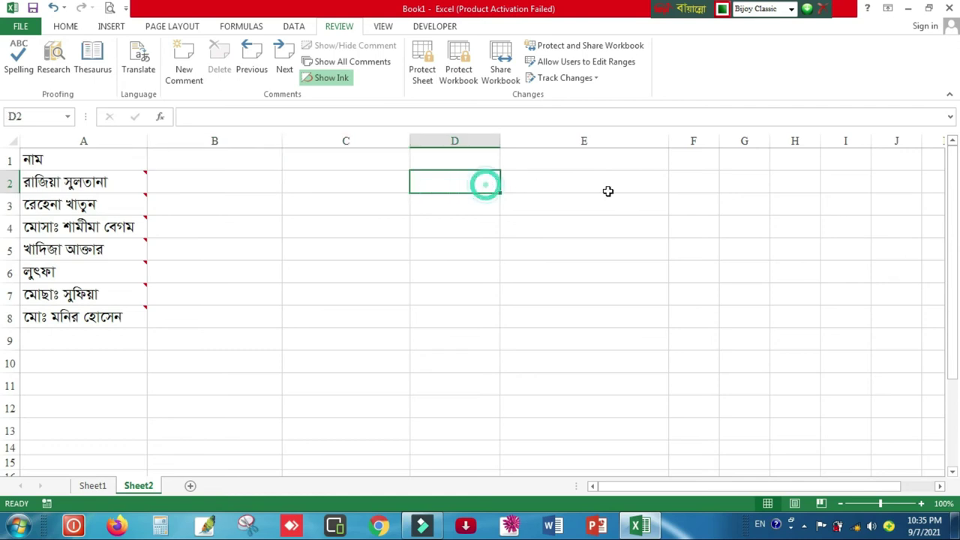
{"action": "left_click", "coordinate": [607, 192]}
{"action": "left_click", "coordinate": [213, 190]}
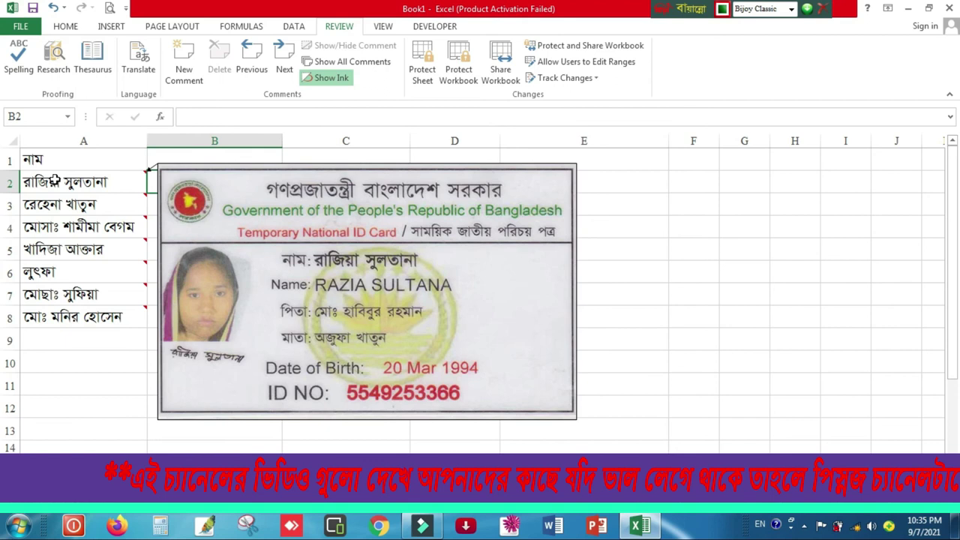
{"action": "left_click", "coordinate": [101, 317]}
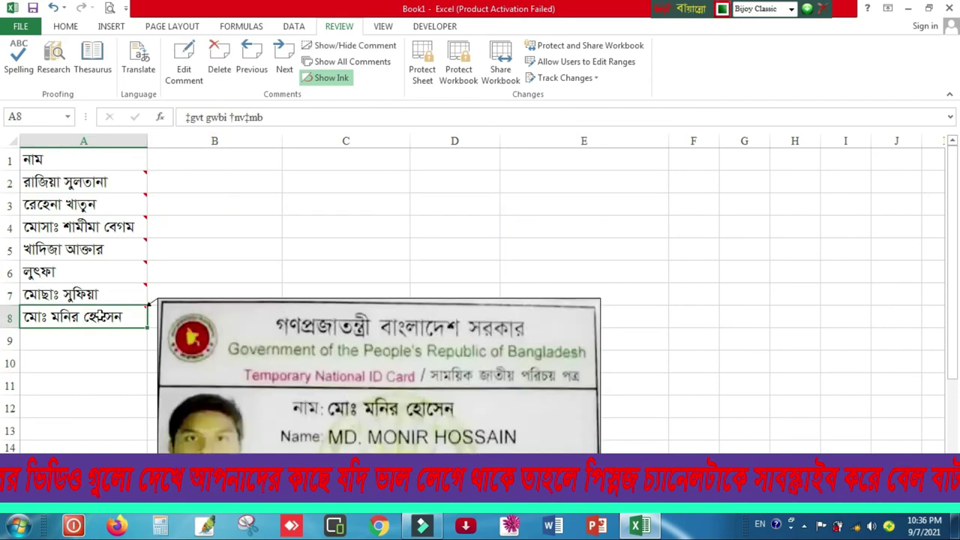